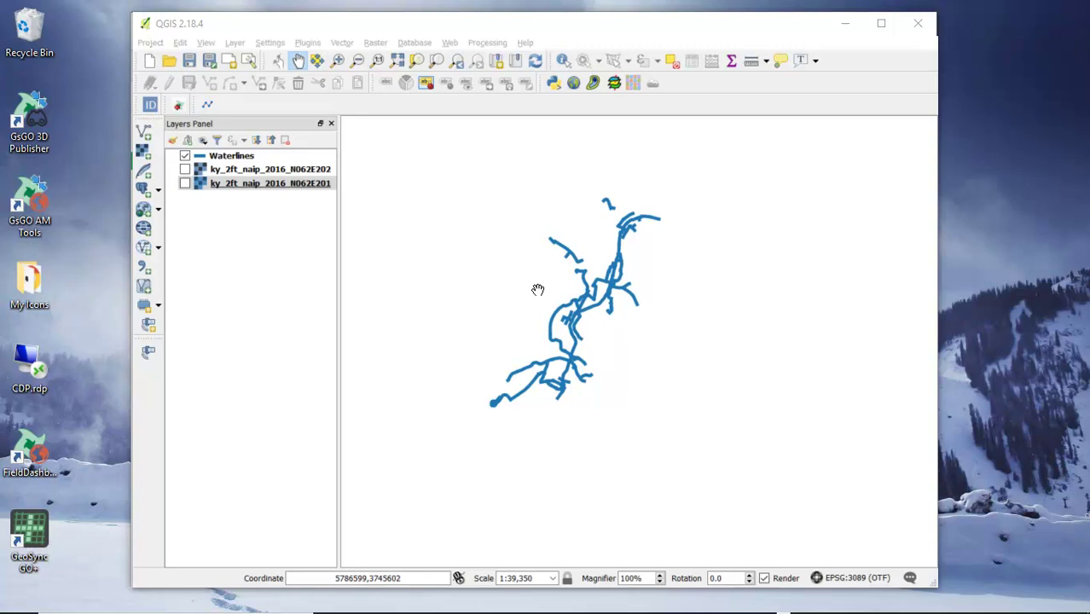
Turn on both ky_2ft_naip_2016 aerial image layers beneath the Waterlines layer
left_click_drag(557, 291, 559, 295)
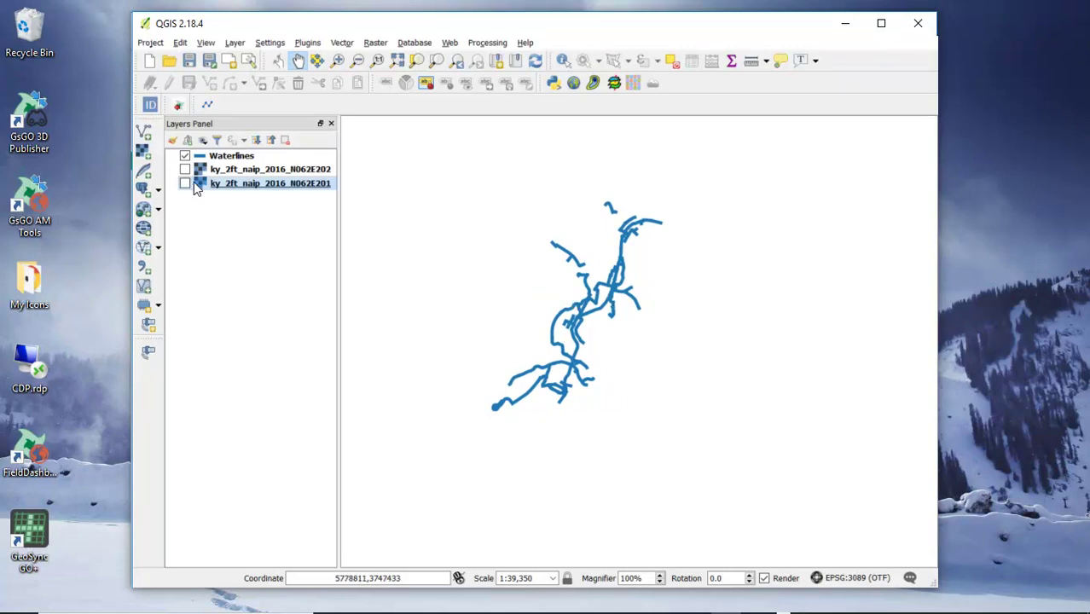
left_click(185, 157)
left_click(186, 169)
left_click(185, 183)
left_click(185, 156)
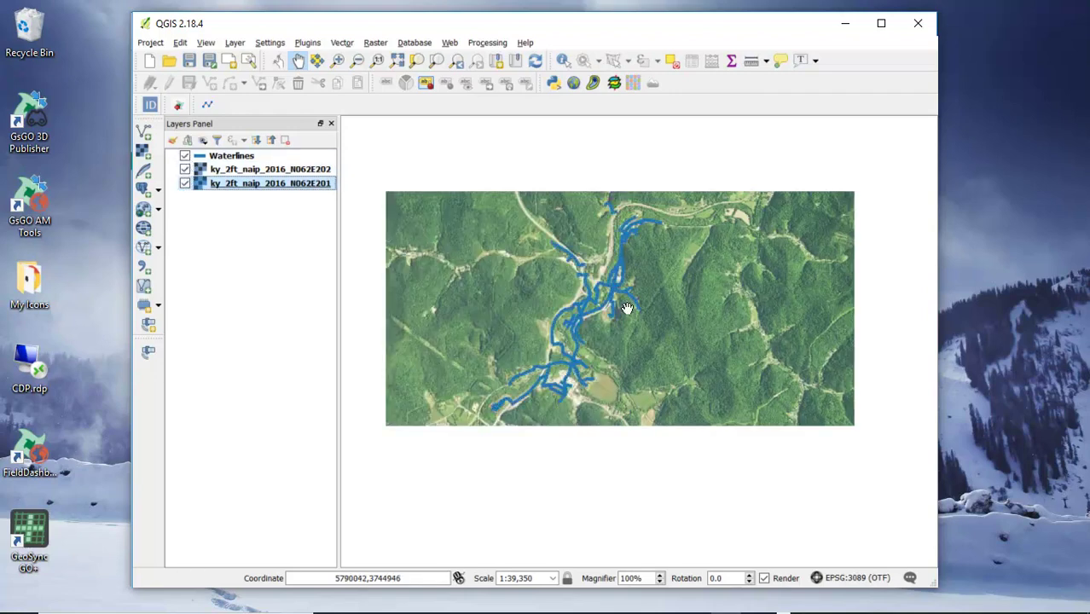
left_click_drag(636, 322, 627, 318)
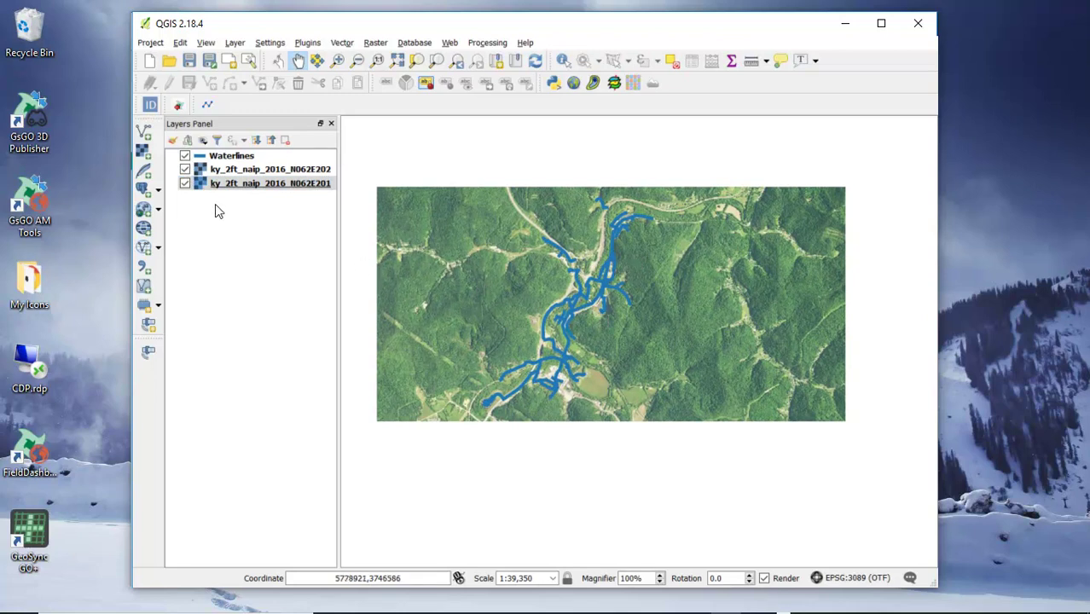
Hide the Waterlines layer again and pan across the aerial imagery
left_click(185, 156)
left_click(186, 156)
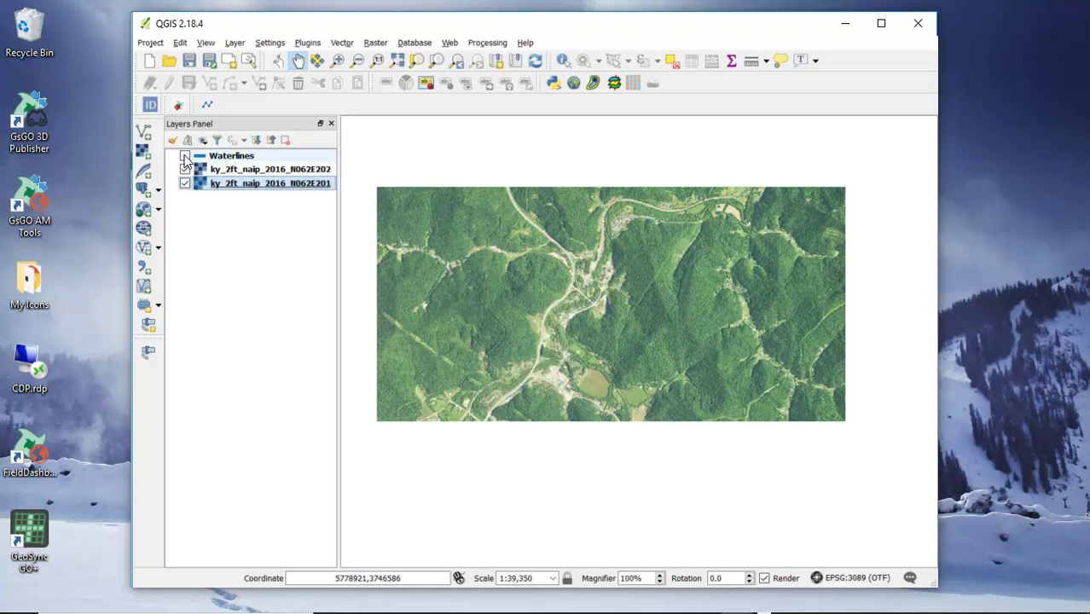
left_click_drag(644, 313, 655, 324)
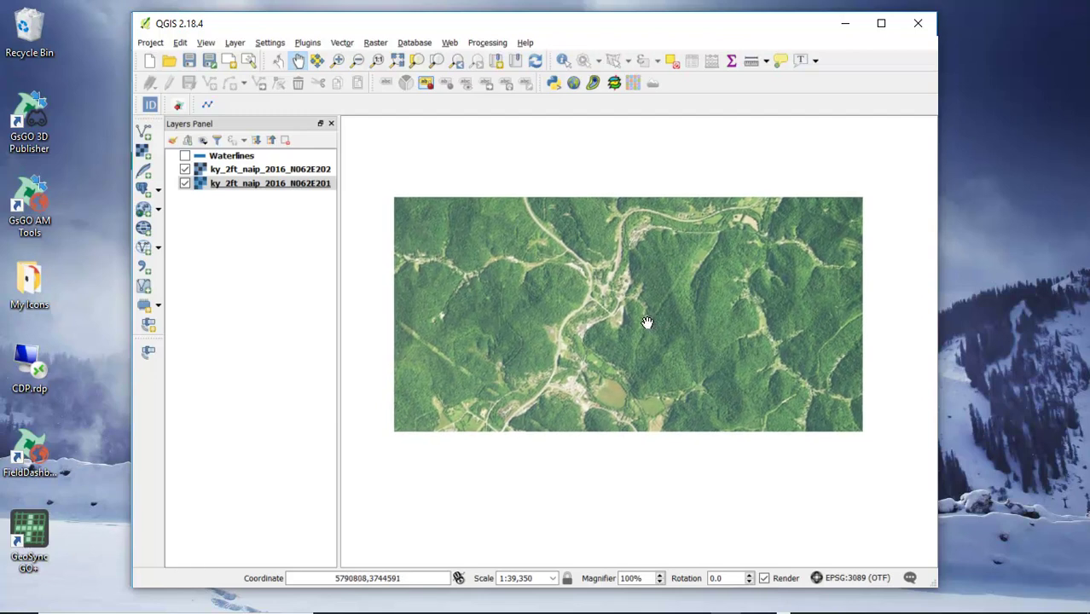
left_click_drag(645, 322, 640, 329)
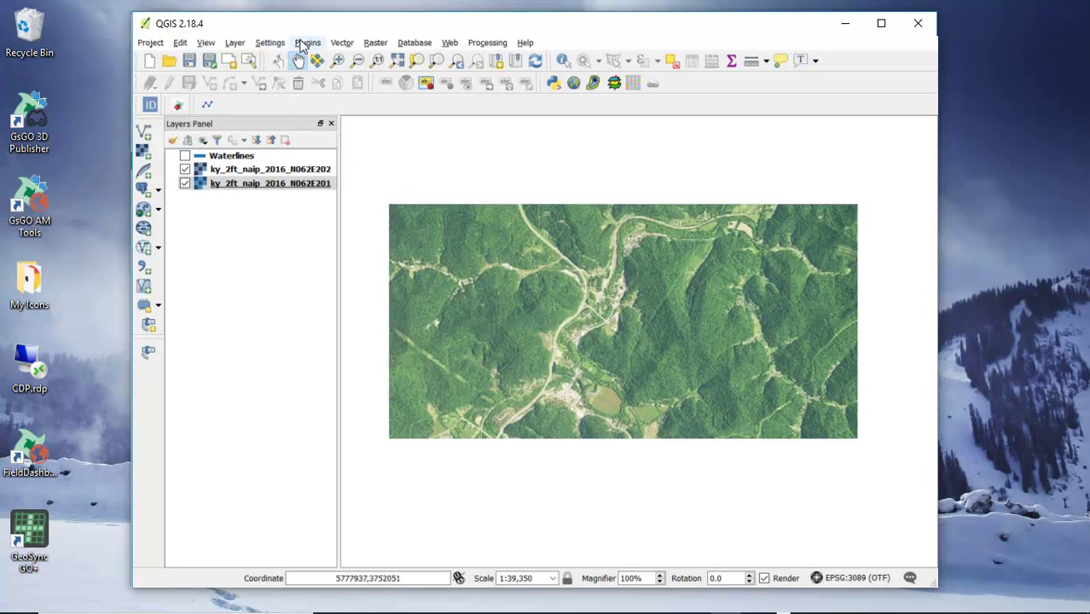
Launch QTiles from the Plugins menu and widen its dialog to reveal all fields
left_click(307, 42)
mouse_move(354, 179)
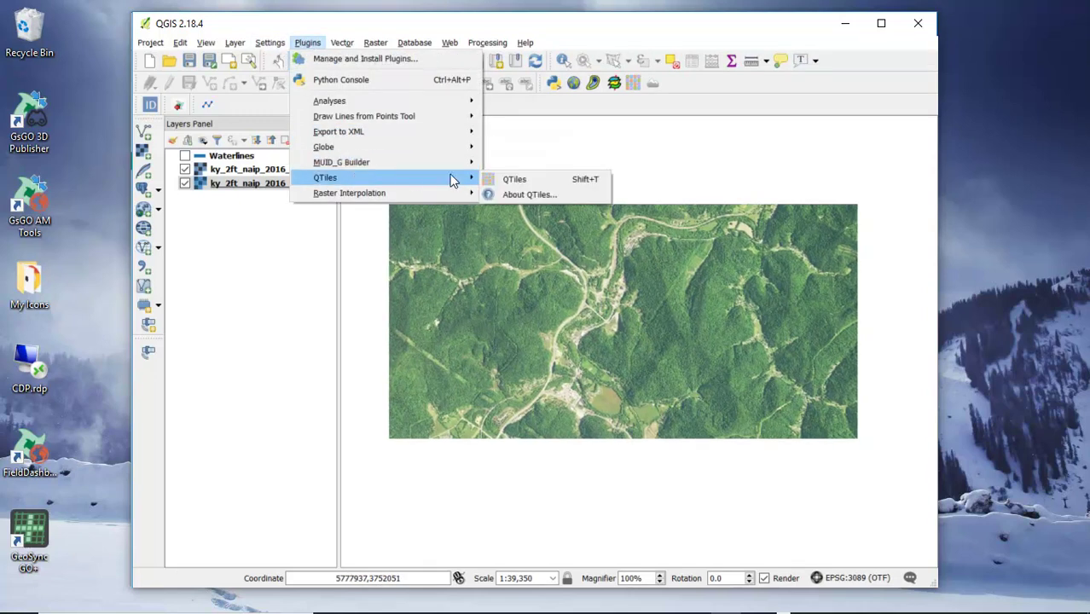
left_click(512, 180)
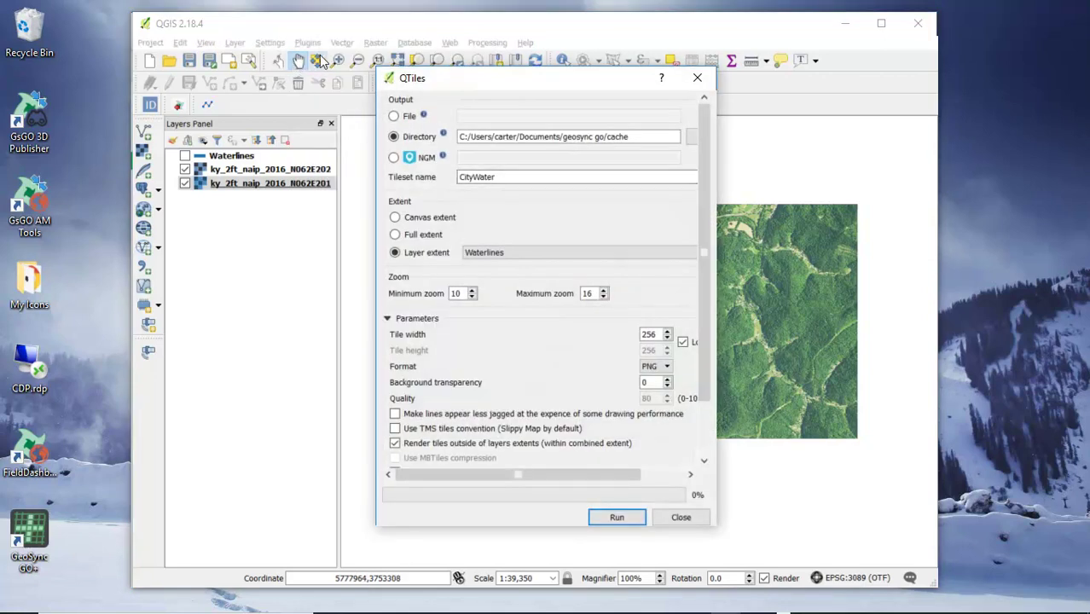
left_click_drag(481, 86, 470, 85)
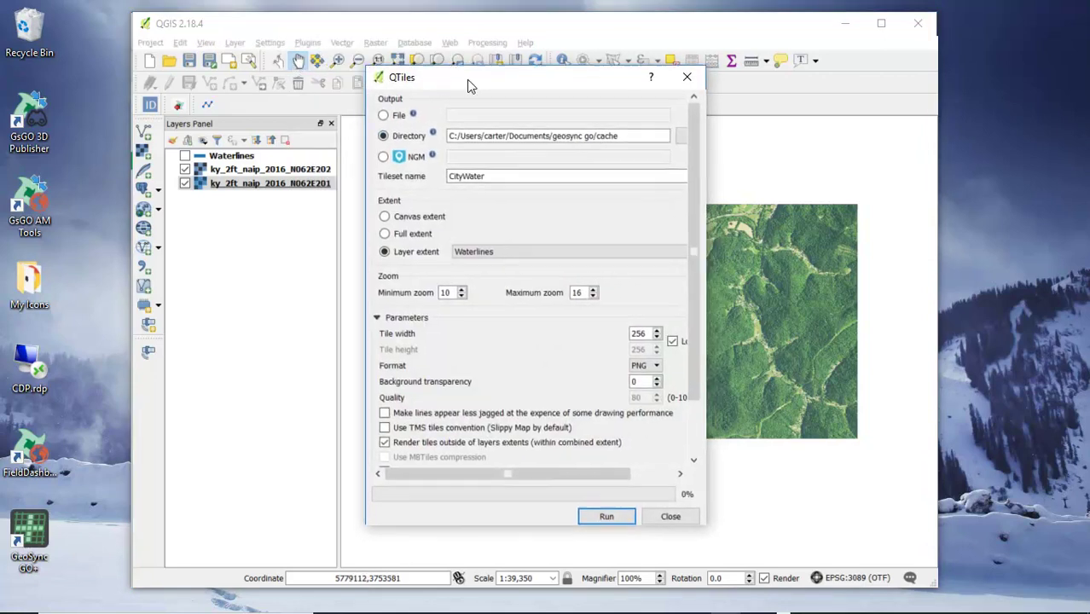
left_click_drag(705, 298, 767, 309)
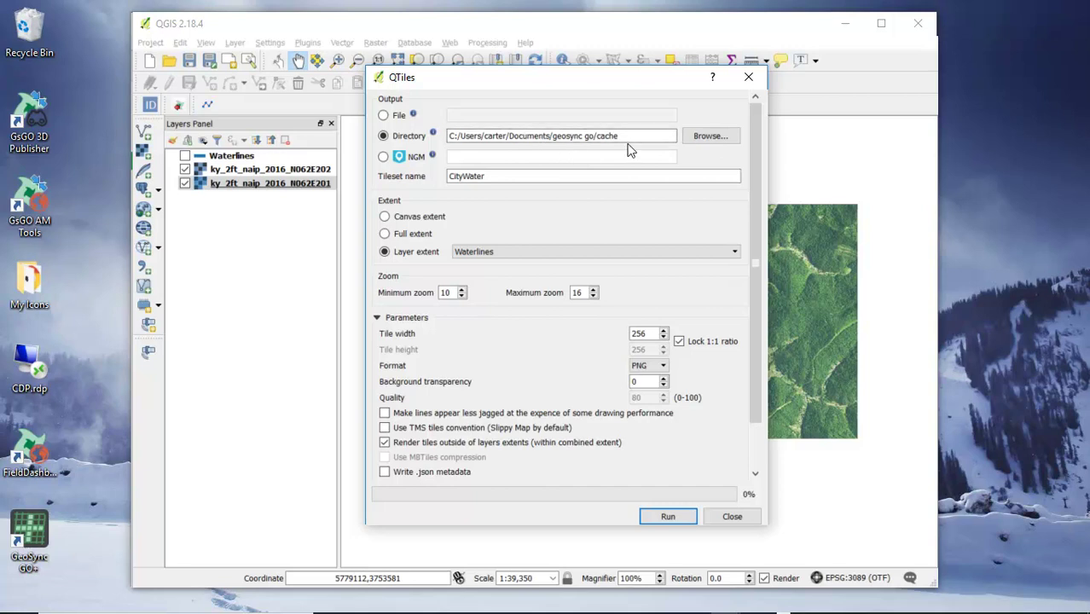
left_click(485, 176)
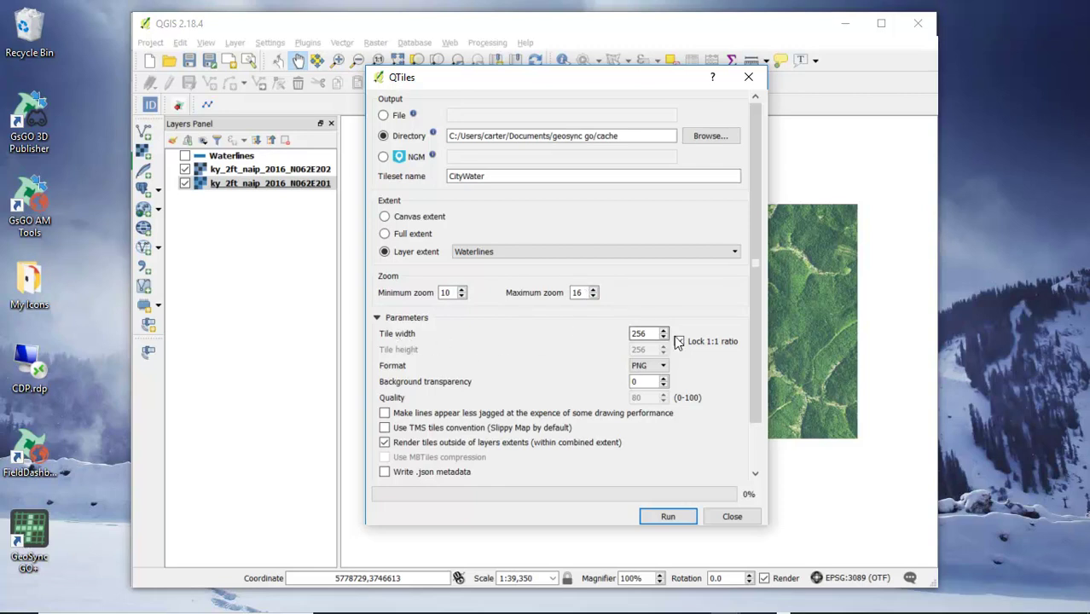
left_click_drag(756, 358, 740, 411)
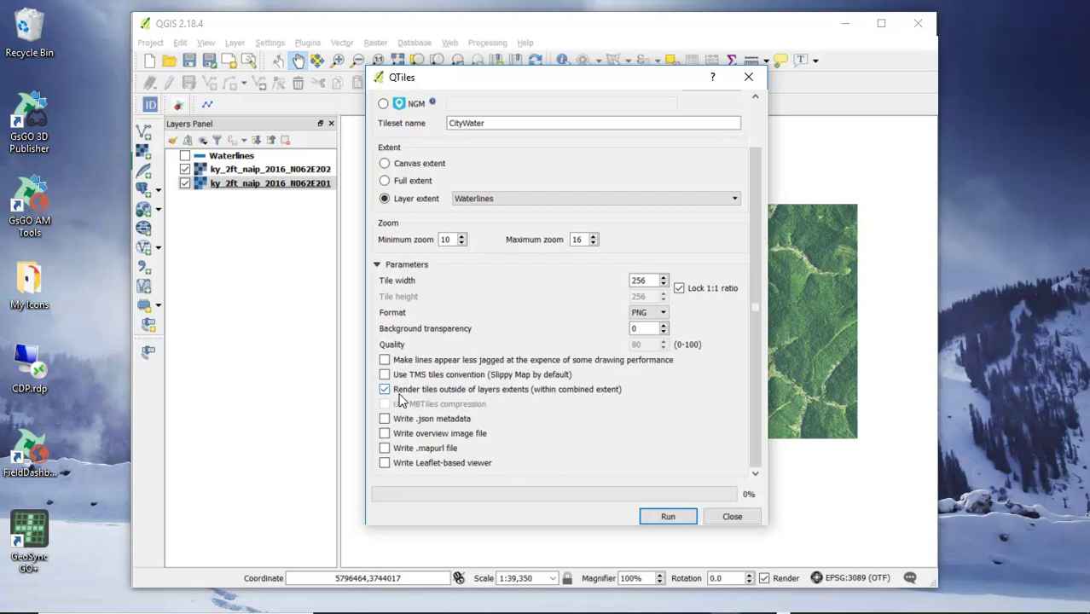
Run the CityWater export into the non-empty cache folder, closing QTiles after 512 tiles render
left_click(665, 518)
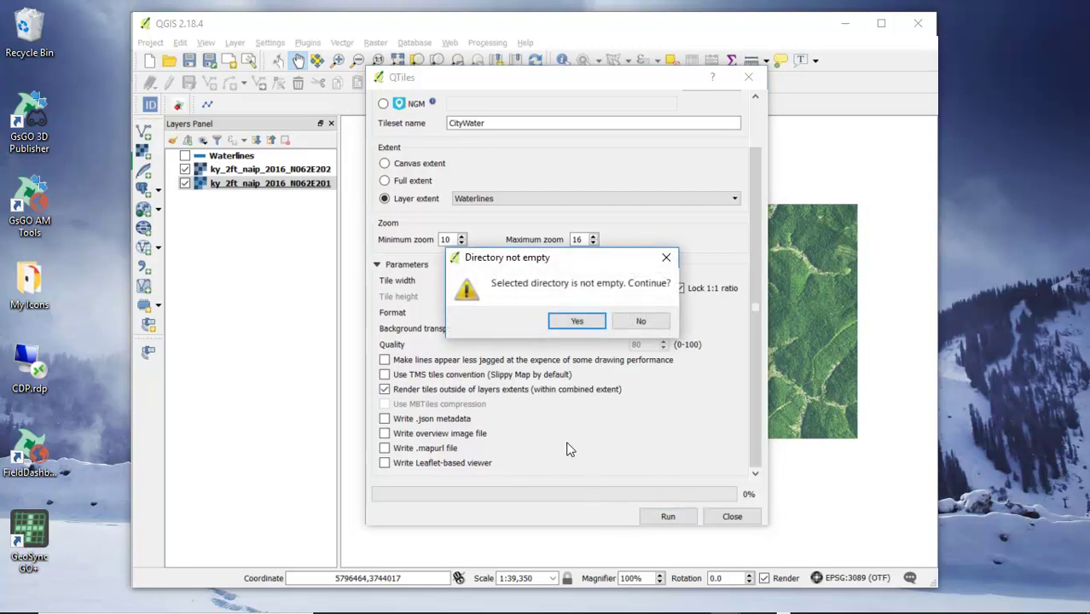
left_click(577, 323)
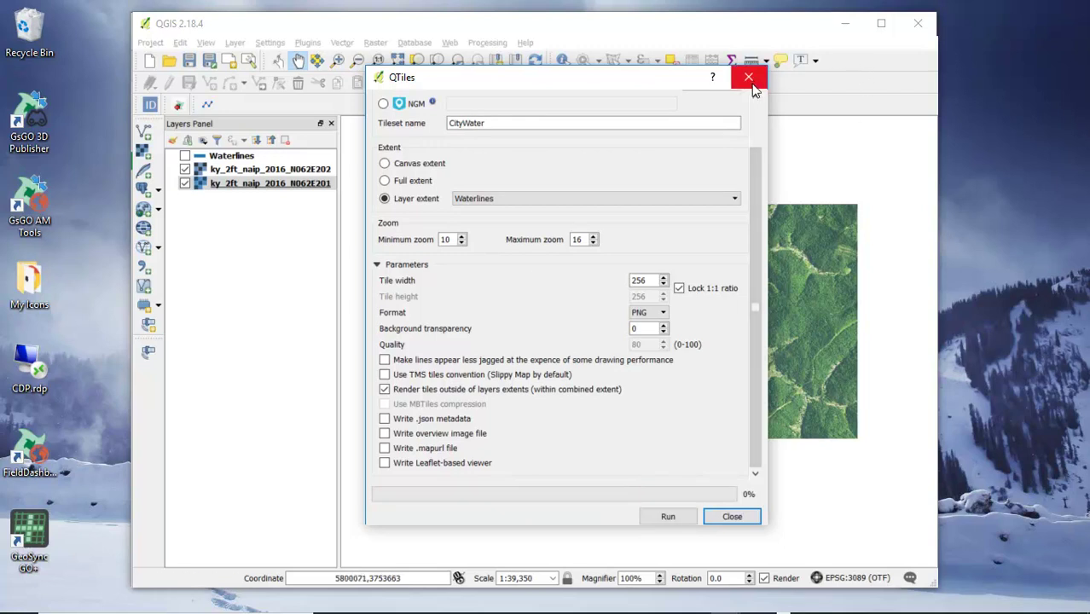
left_click(731, 515)
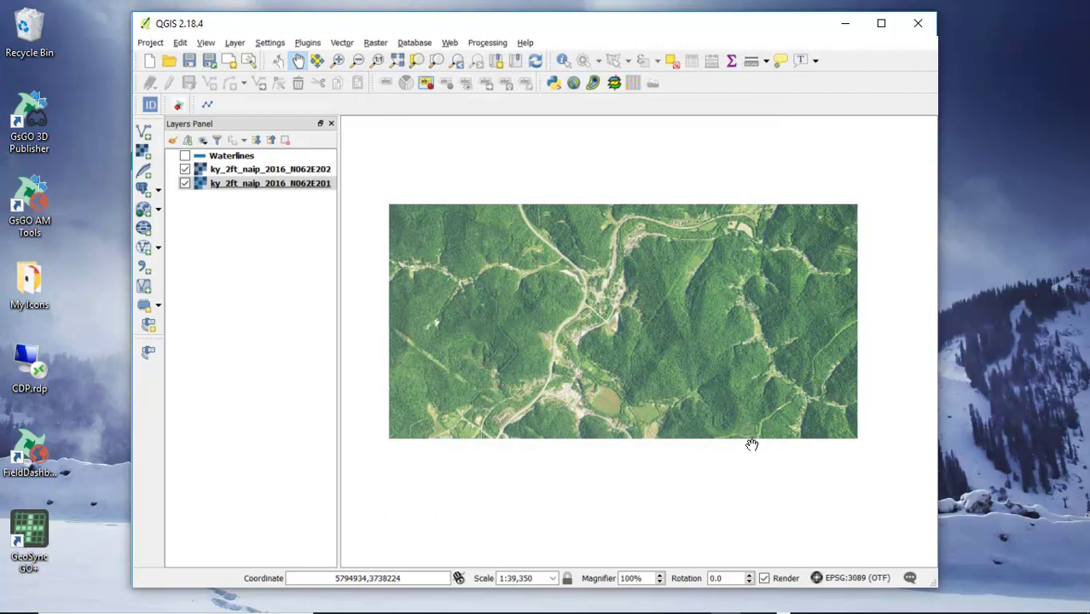
Switch to GeoSync GO+, open the City of Martin Demo project from Home, and expand Tilesets
left_click(845, 23)
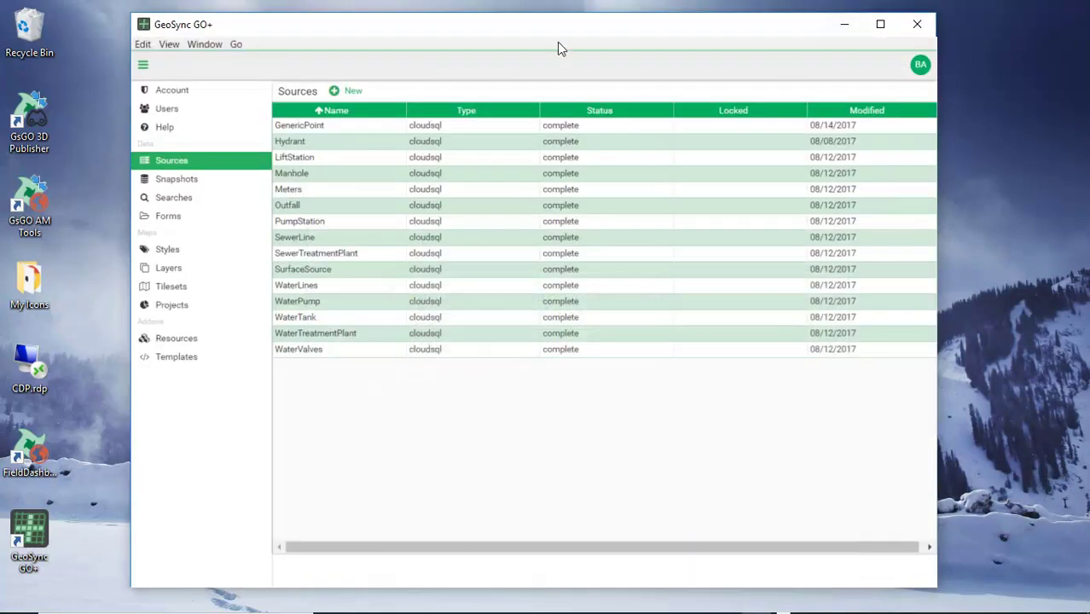
left_click_drag(559, 30, 556, 33)
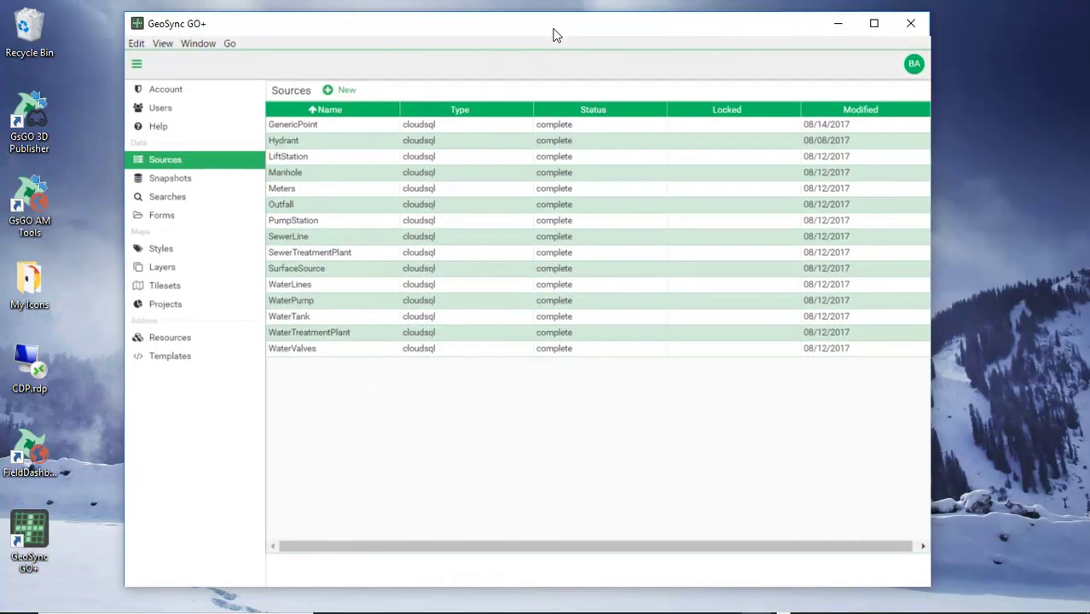
left_click(912, 65)
left_click(836, 116)
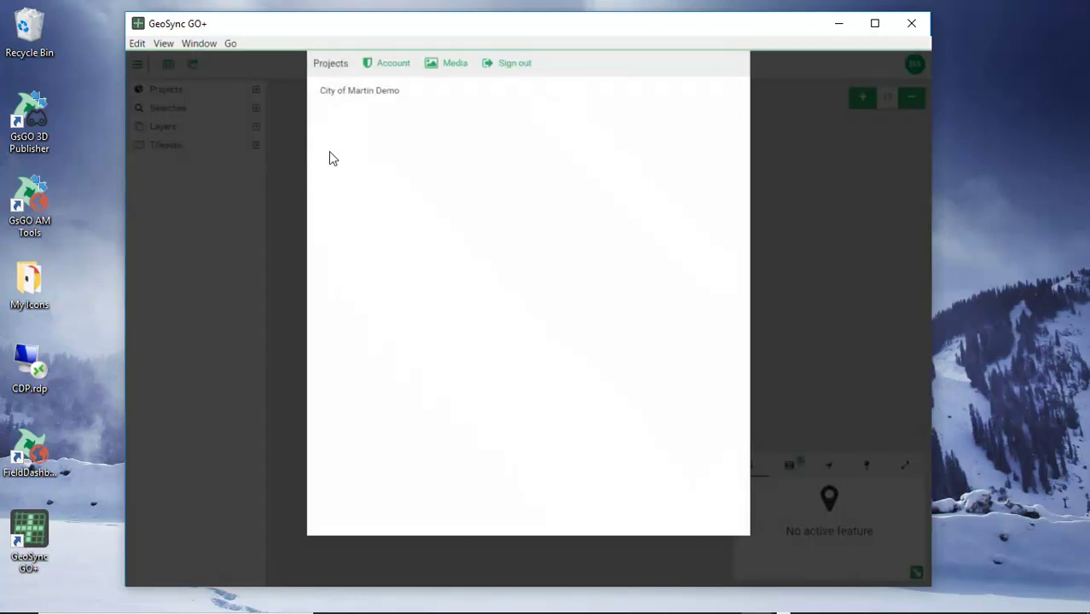
left_click(359, 90)
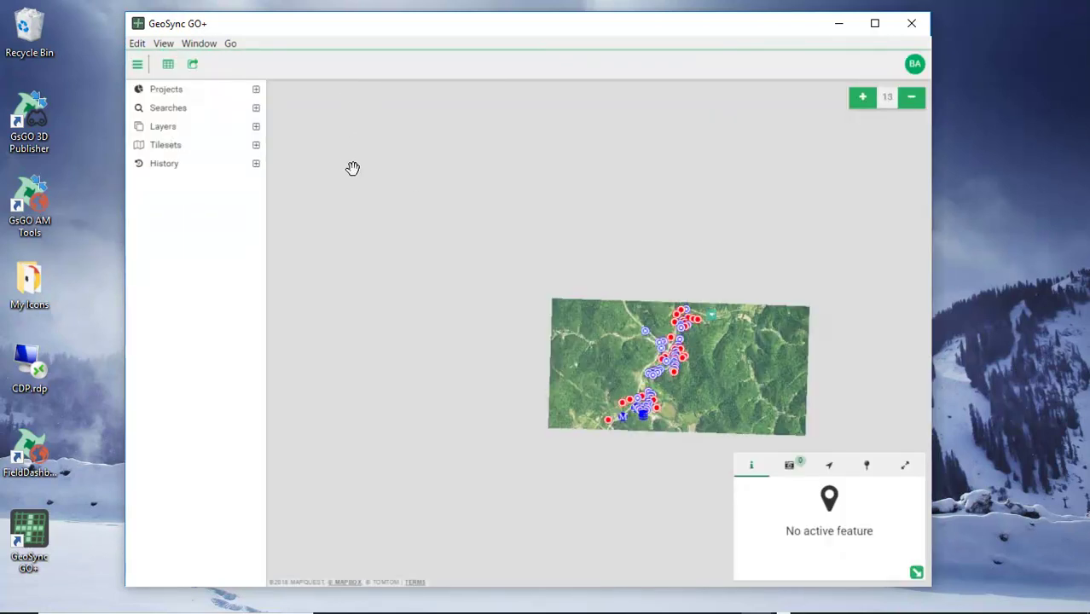
left_click_drag(597, 343, 503, 294)
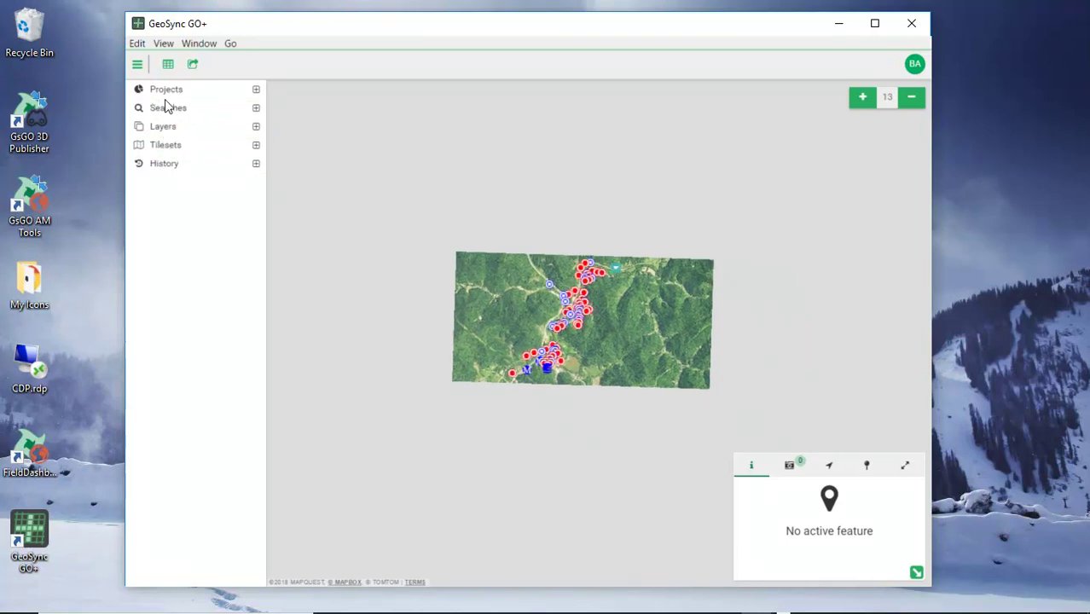
left_click(171, 147)
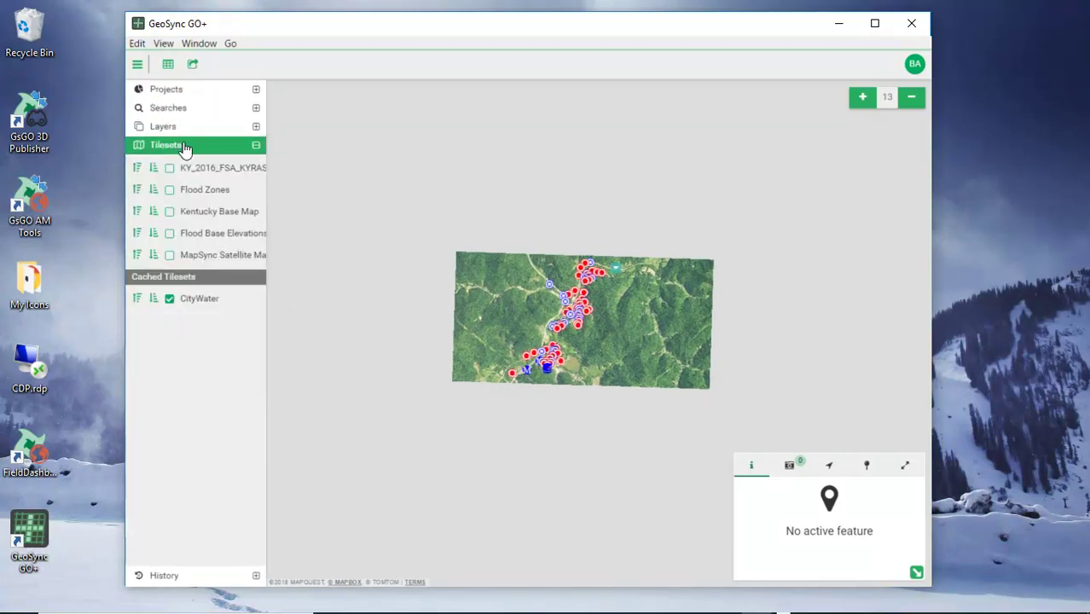
Toggle the CityWater cached tileset off and on, zooming and panning to compare the imagery
left_click(169, 300)
scroll(589, 358, "up", 2)
scroll(553, 330, "up", 2)
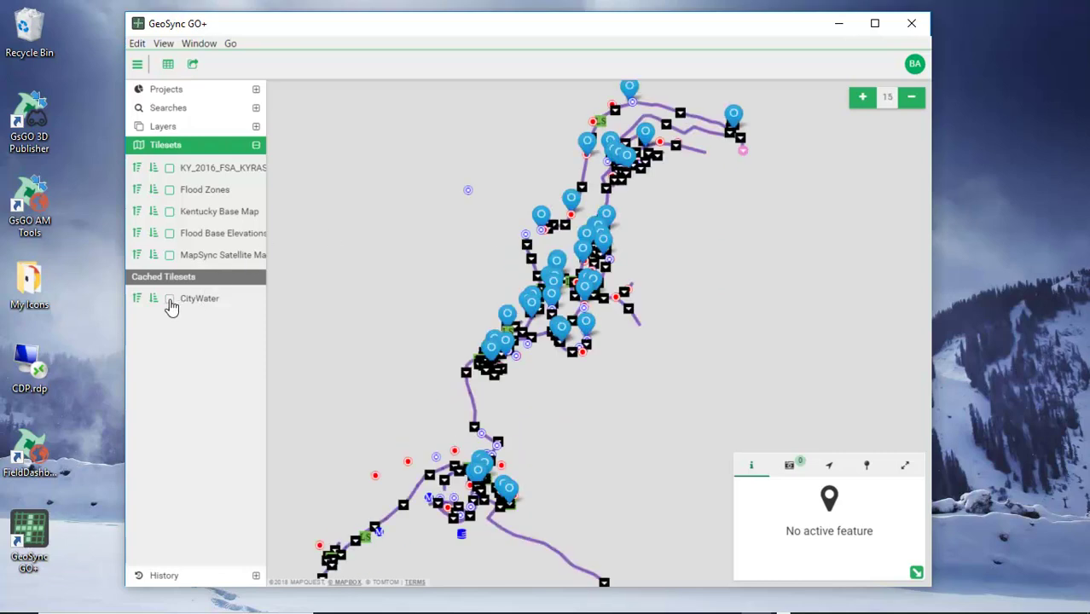
left_click(169, 300)
left_click_drag(438, 268, 499, 262)
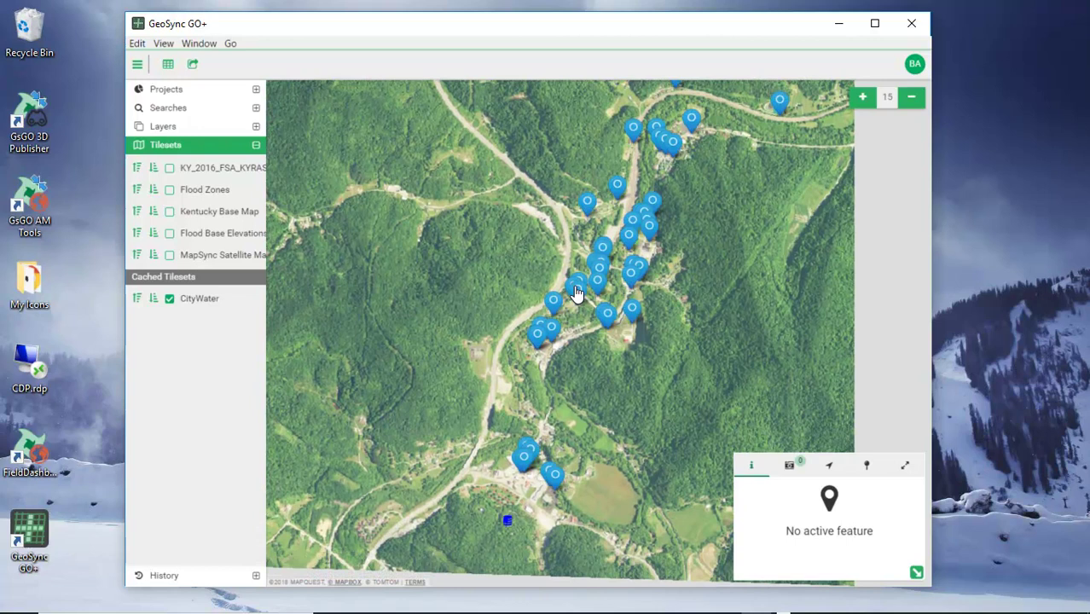
scroll(572, 284, "up", 1)
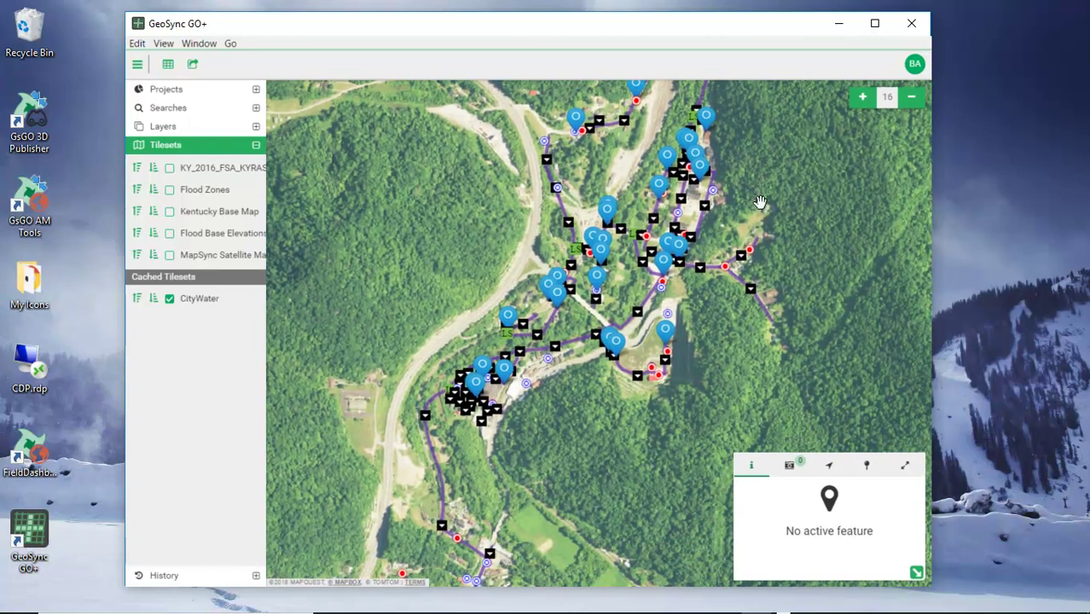
scroll(591, 252, "up", 1)
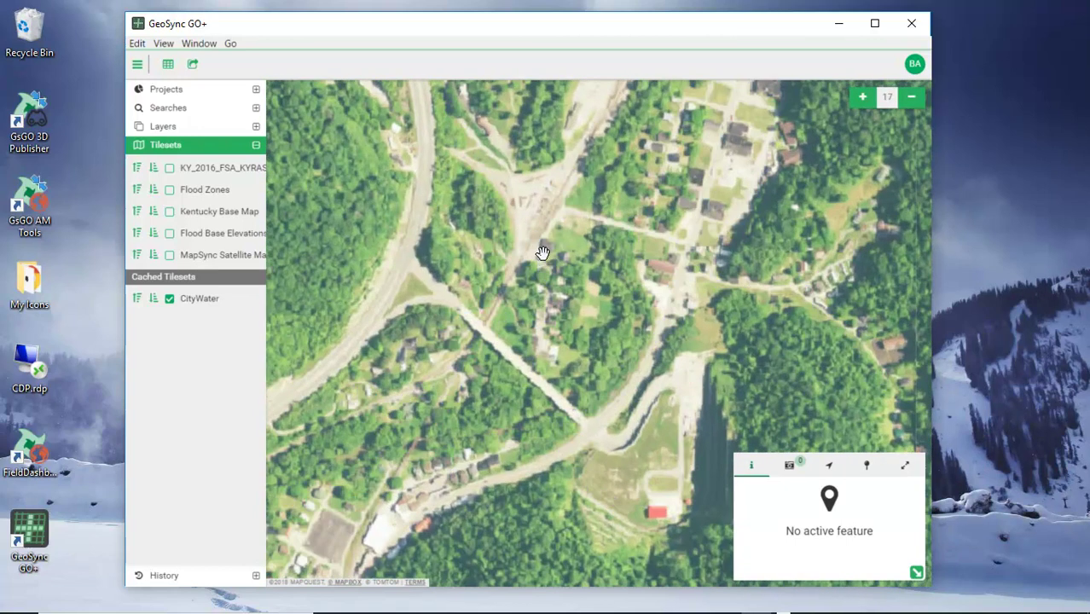
left_click_drag(561, 308, 589, 222)
scroll(500, 317, "down", 1)
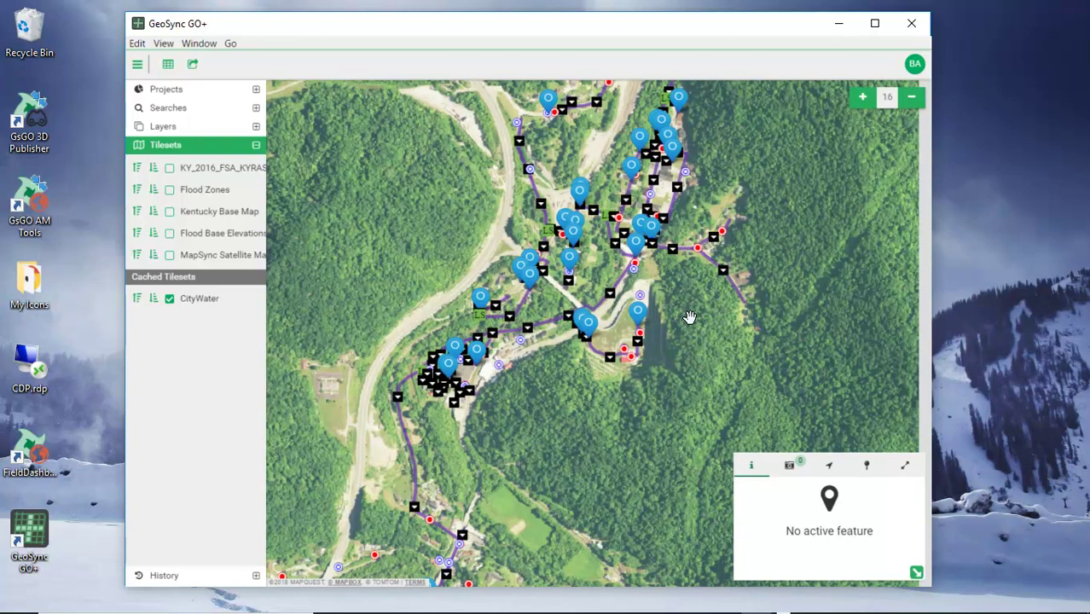
scroll(690, 318, "down", 1)
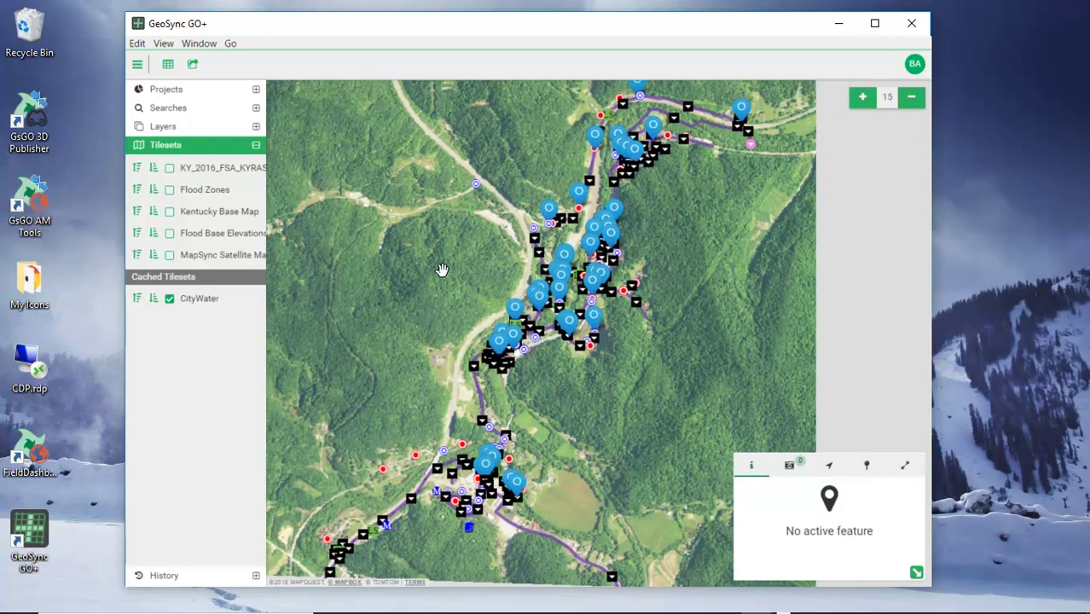
Zoom out to level 14 and center the map on the CityWater tile patch
scroll(457, 260, "down", 1)
left_click_drag(457, 261, 466, 283)
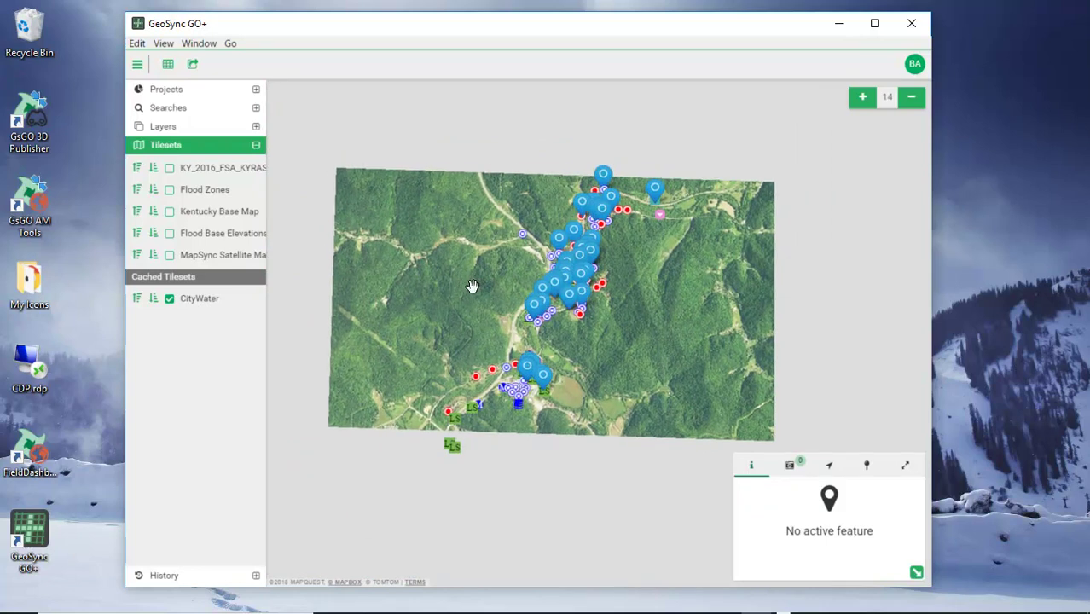
left_click_drag(468, 284, 465, 291)
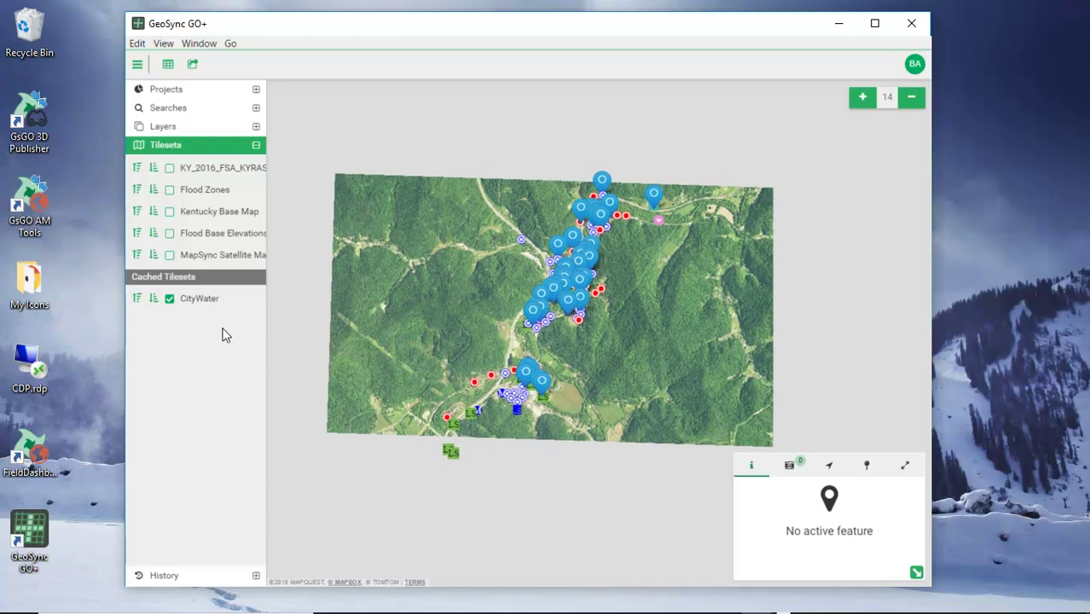
left_click_drag(467, 314, 449, 289)
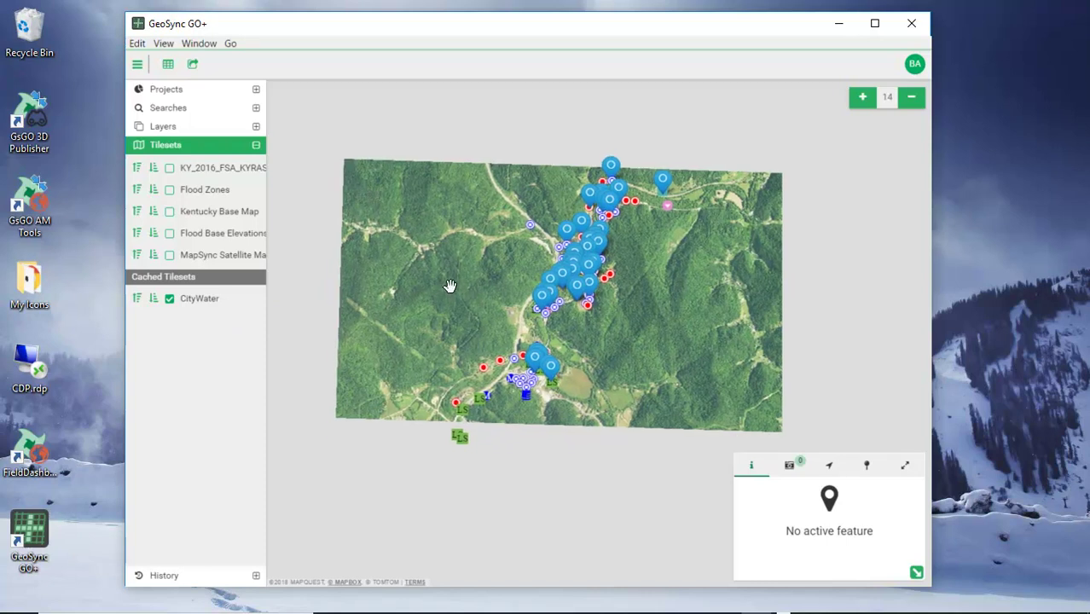